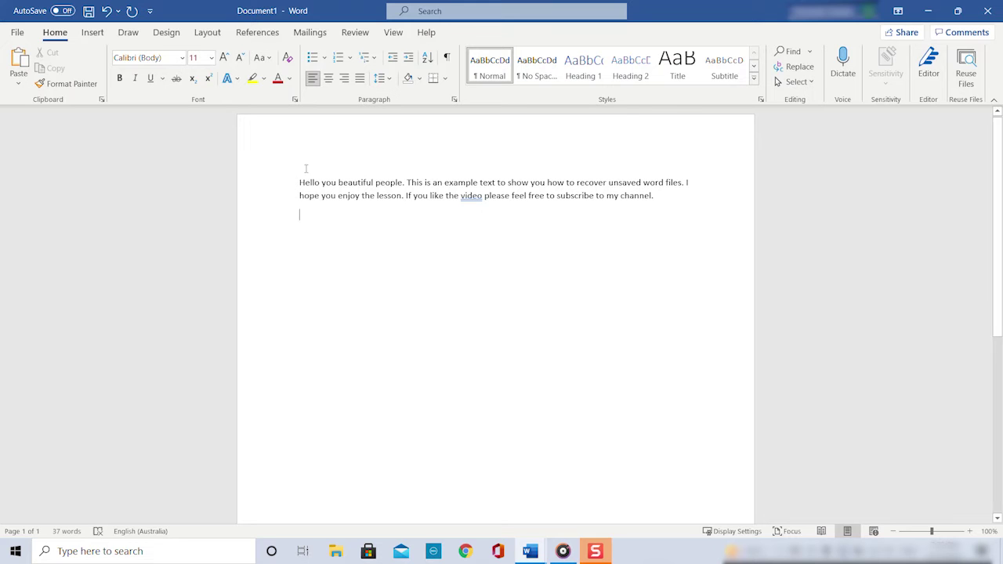
# Step: Close the example document, cancelling the first save prompt, then choose Don't Save to discard it
pyautogui.click(989, 12)
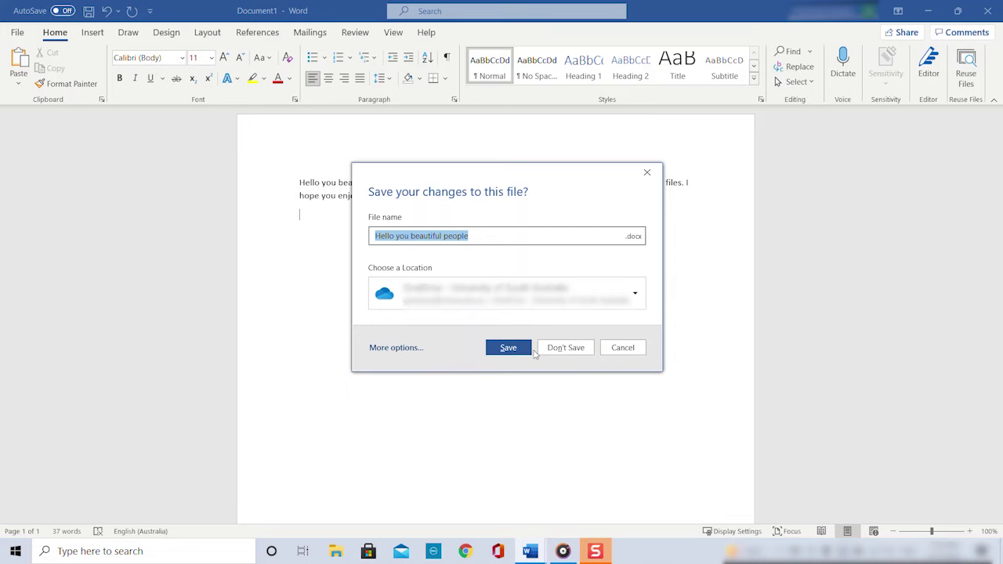
pyautogui.click(647, 173)
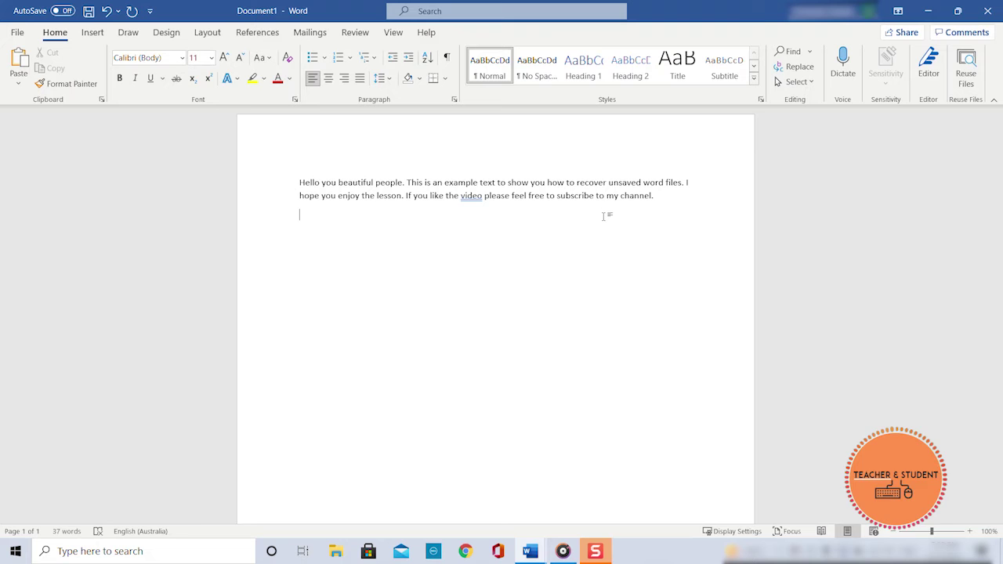
pyautogui.click(985, 12)
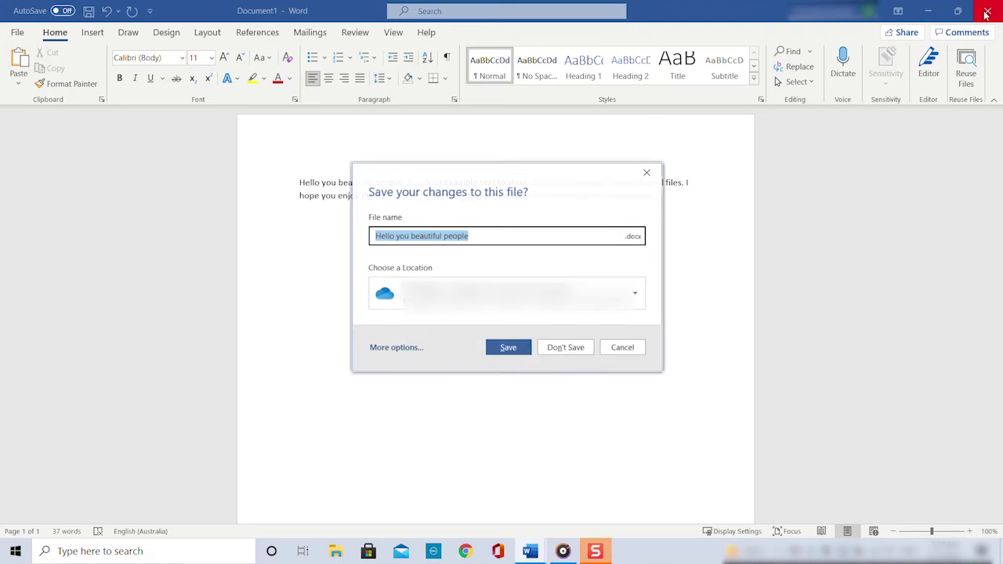
pyautogui.click(570, 349)
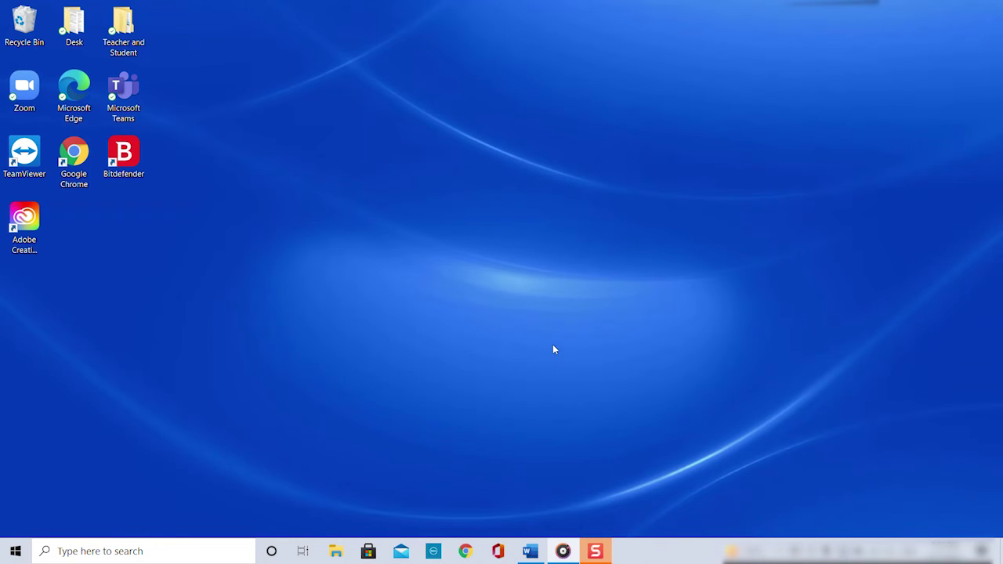
# Step: Relaunch Word from Windows search, check the Open page, and create blank Document2 from Home
pyautogui.click(121, 546)
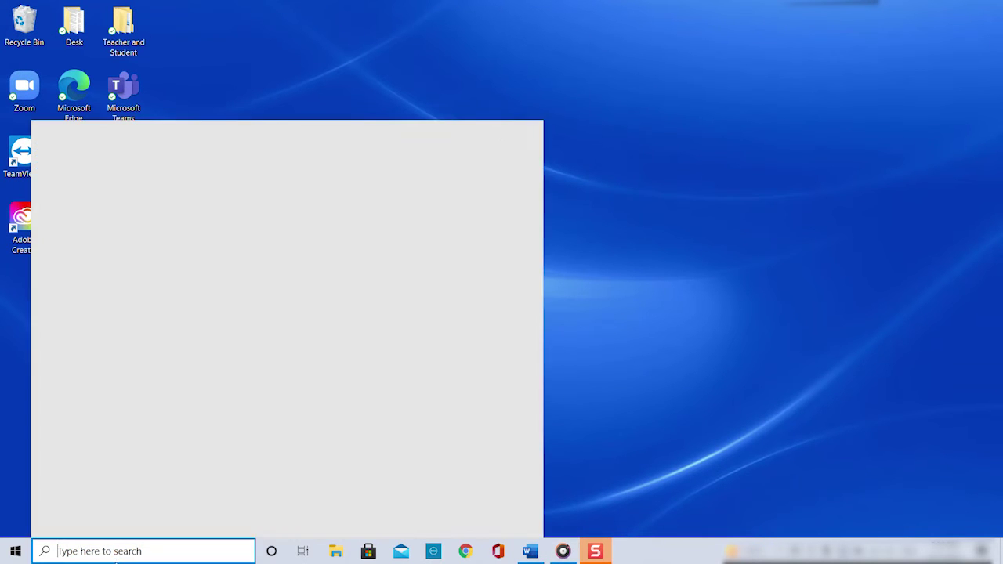
pyautogui.click(97, 216)
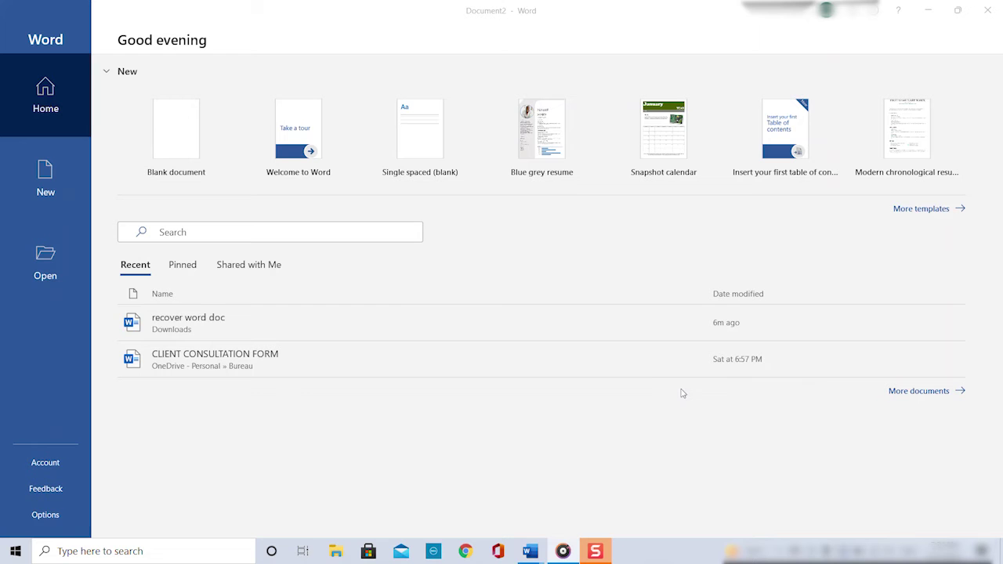
pyautogui.click(39, 262)
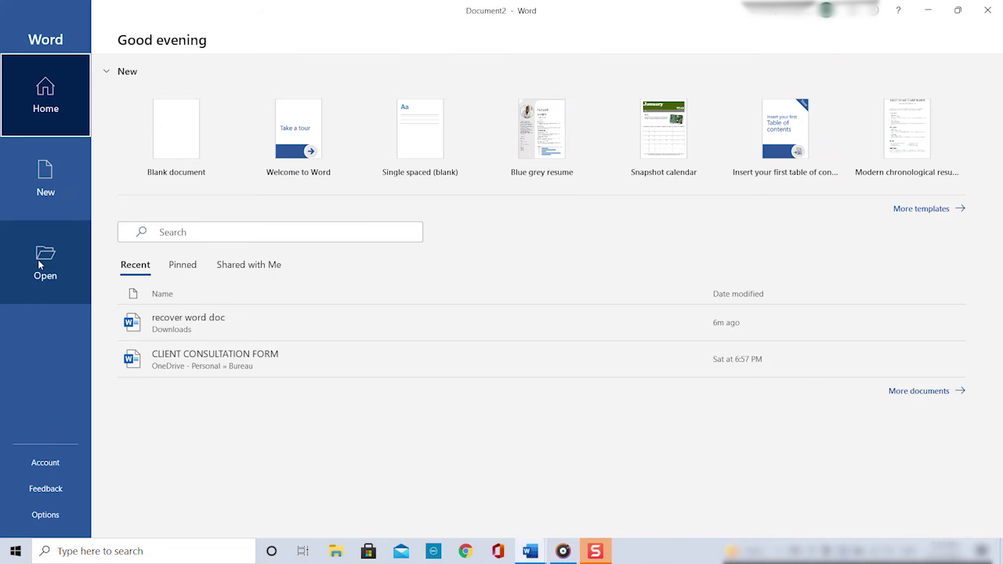
pyautogui.click(38, 259)
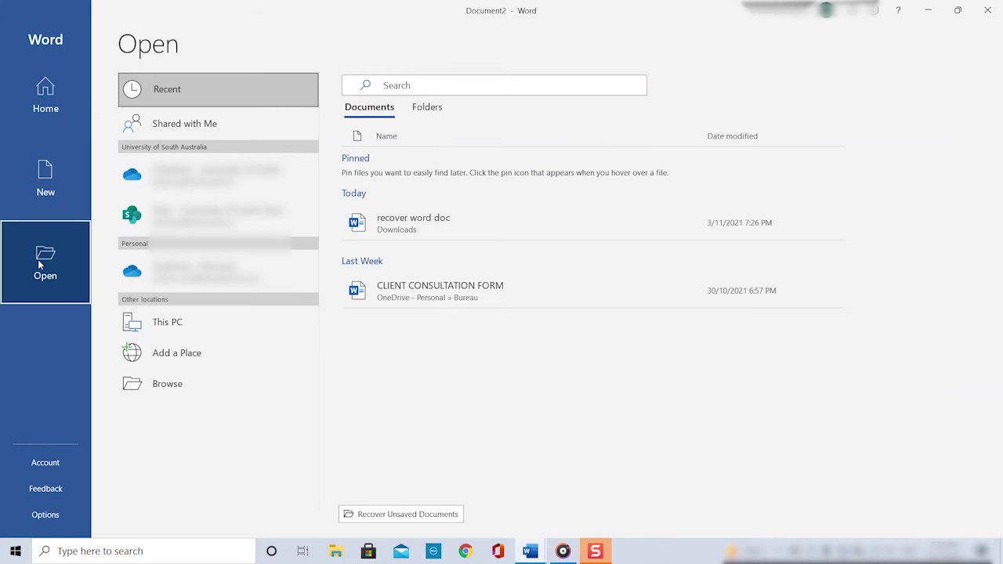
pyautogui.click(44, 104)
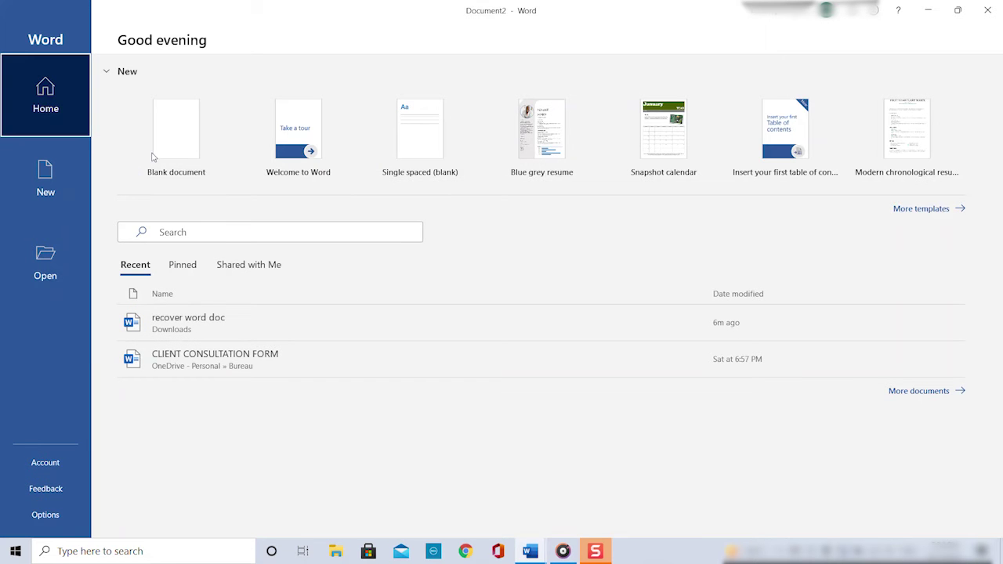
pyautogui.click(197, 147)
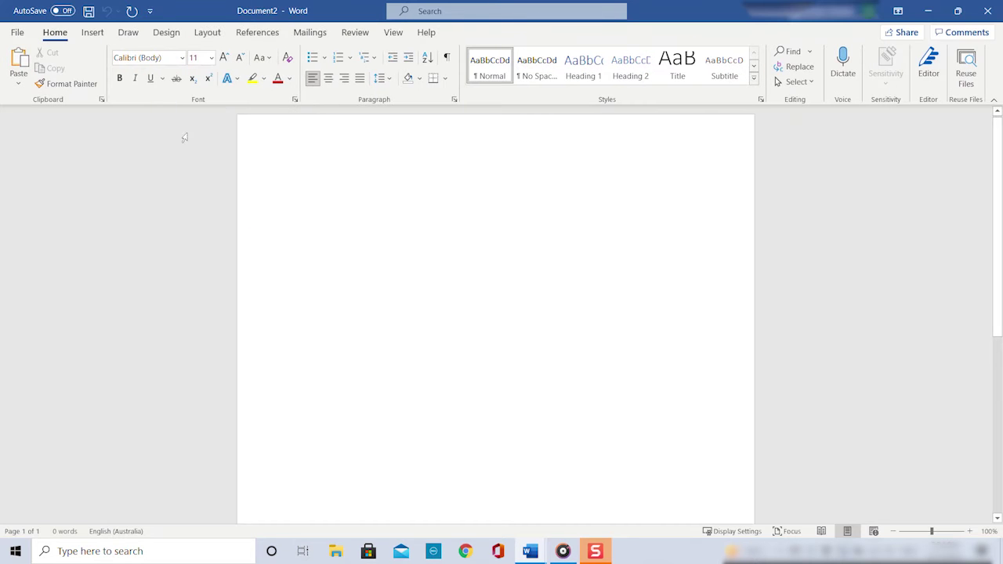
# Step: Go to File > Open and choose Recover Unsaved Documents to list Word's UnsavedFiles folder
pyautogui.click(18, 32)
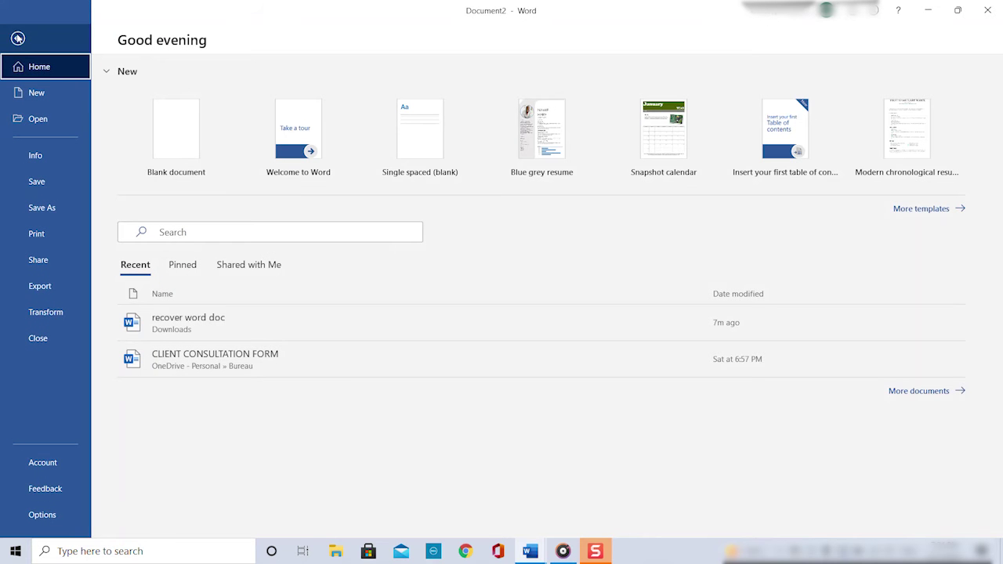
pyautogui.click(36, 120)
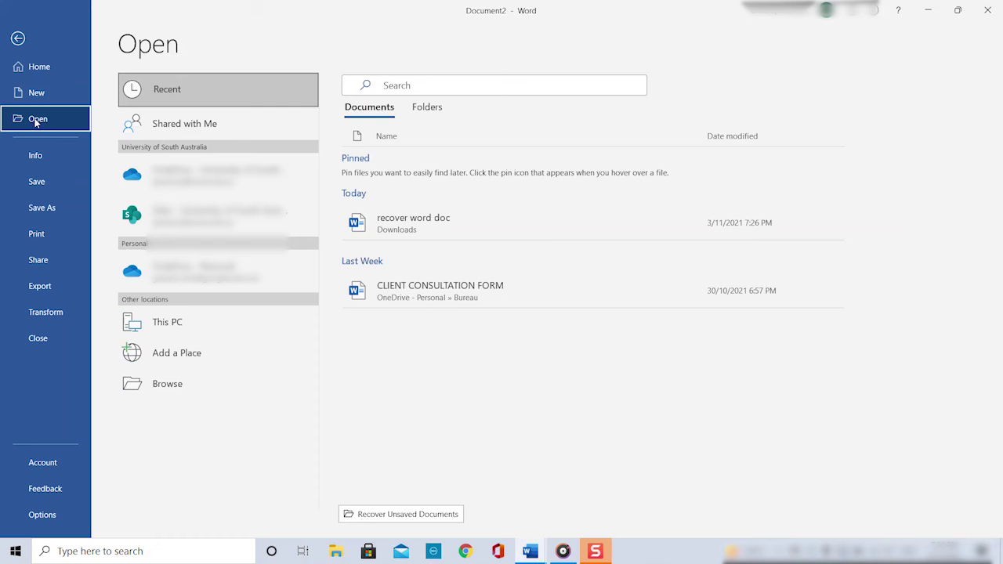
pyautogui.click(452, 517)
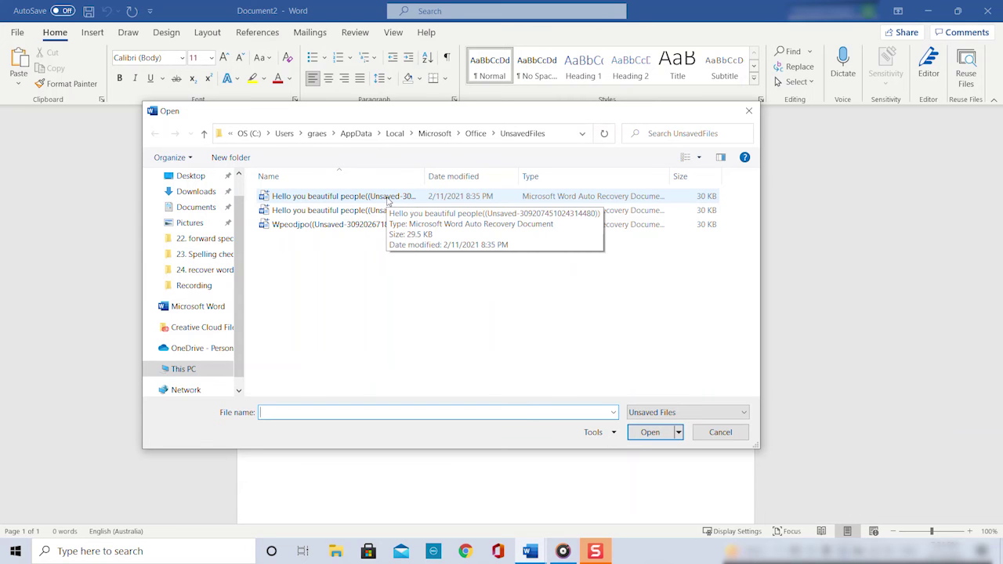
# Step: Open the first 'Hello you beautiful people' autosaved file, restoring the 37-word paragraph read-only
pyautogui.doubleClick(387, 201)
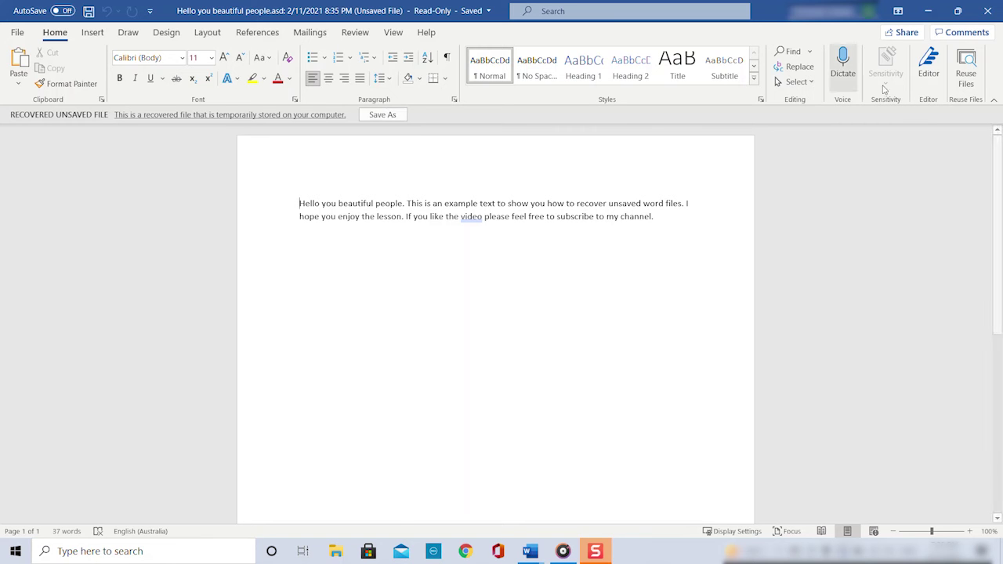
# Step: Close Word and relaunch it from the Windows search panel
pyautogui.click(987, 11)
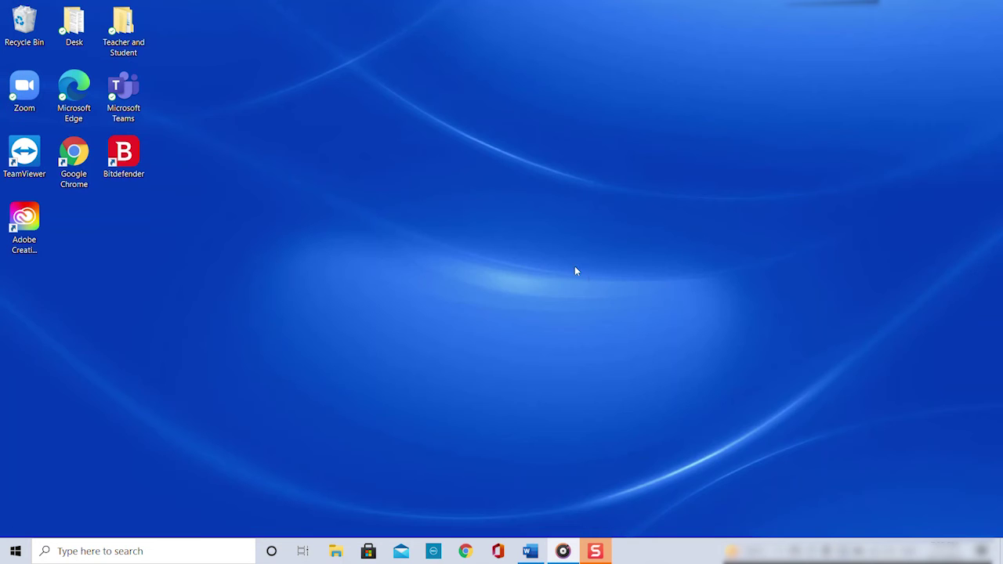
pyautogui.click(127, 551)
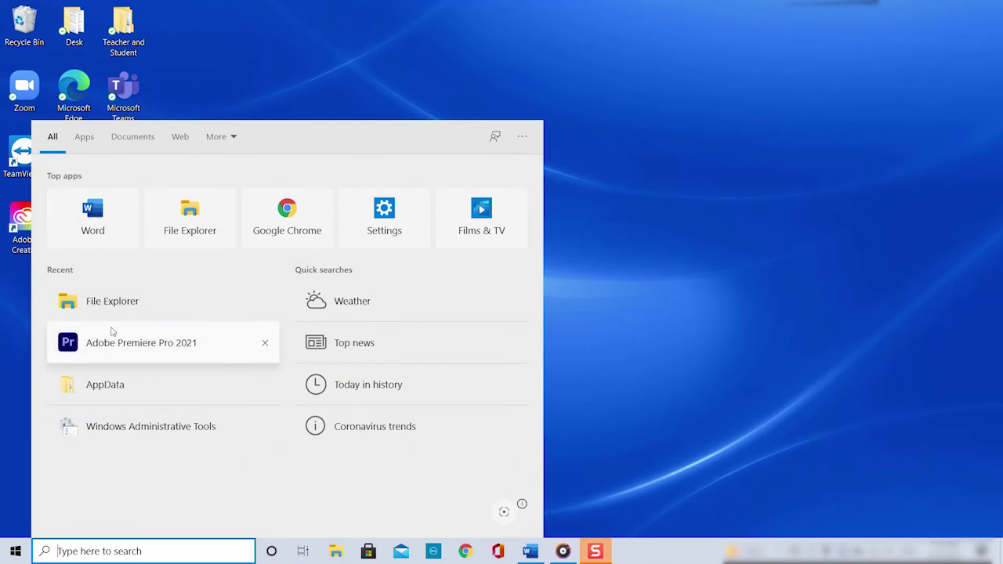
pyautogui.click(110, 231)
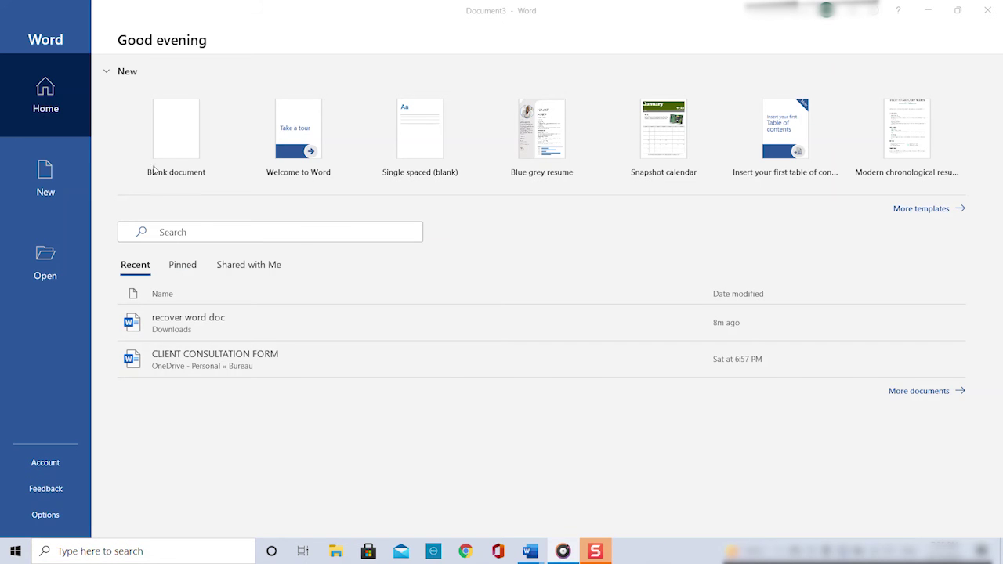
# Step: Create the blank Document3 and bring up its File backstage view
pyautogui.click(181, 136)
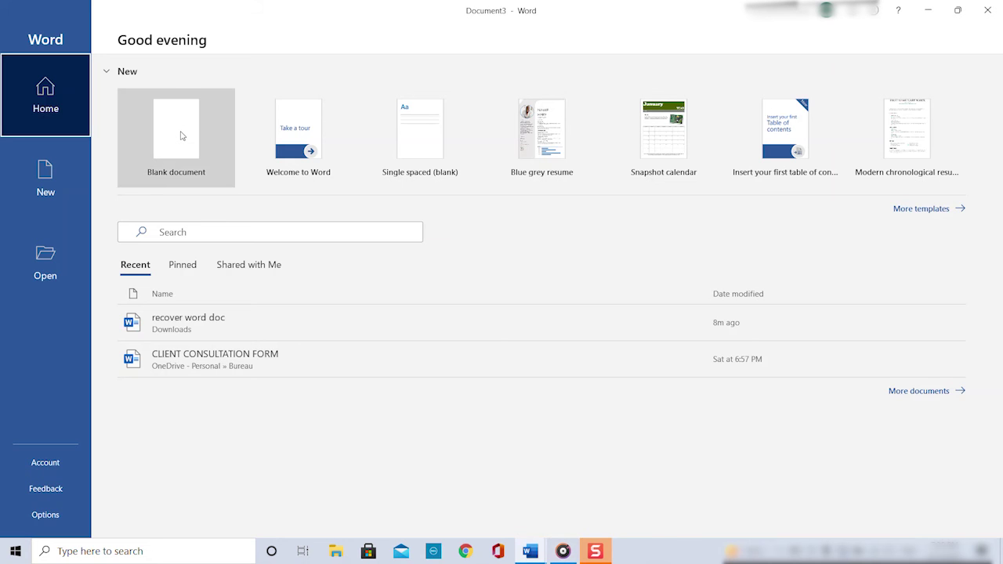
pyautogui.click(181, 135)
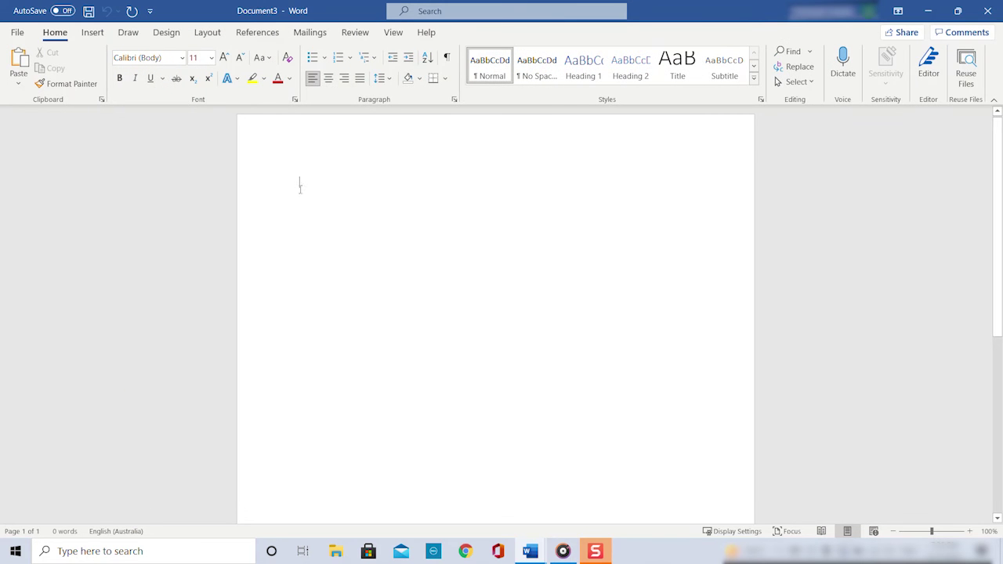
pyautogui.click(17, 32)
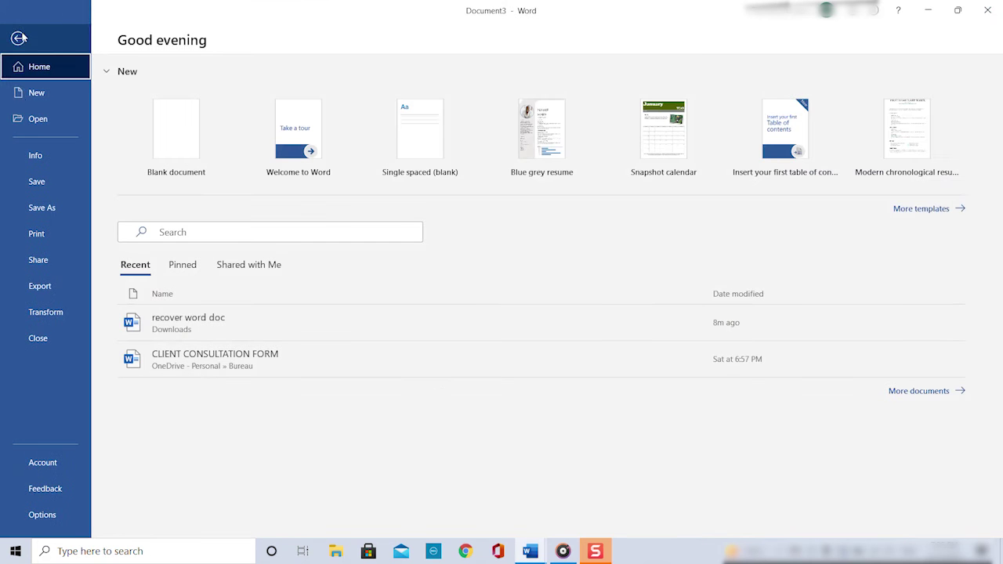
# Step: Copy the AutoRecover file location path from Word Options > Save, then close Options
pyautogui.click(43, 515)
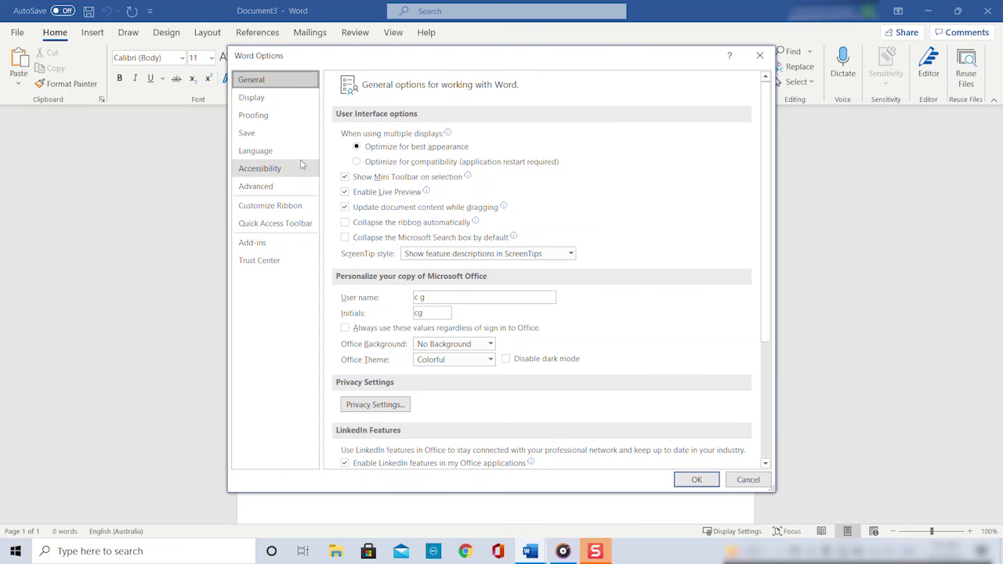
pyautogui.click(261, 135)
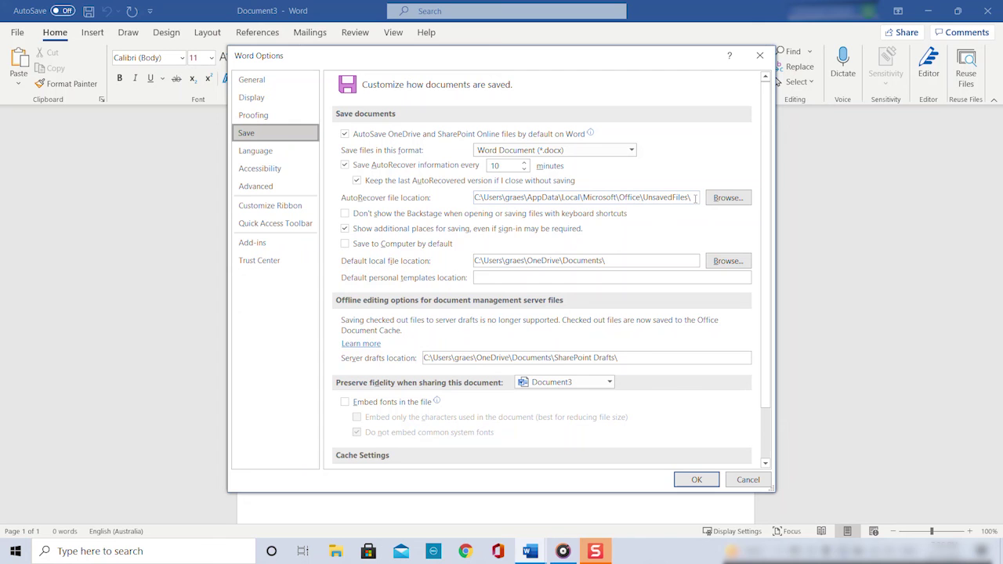
pyautogui.moveTo(694, 198); pyautogui.dragTo(473, 193)
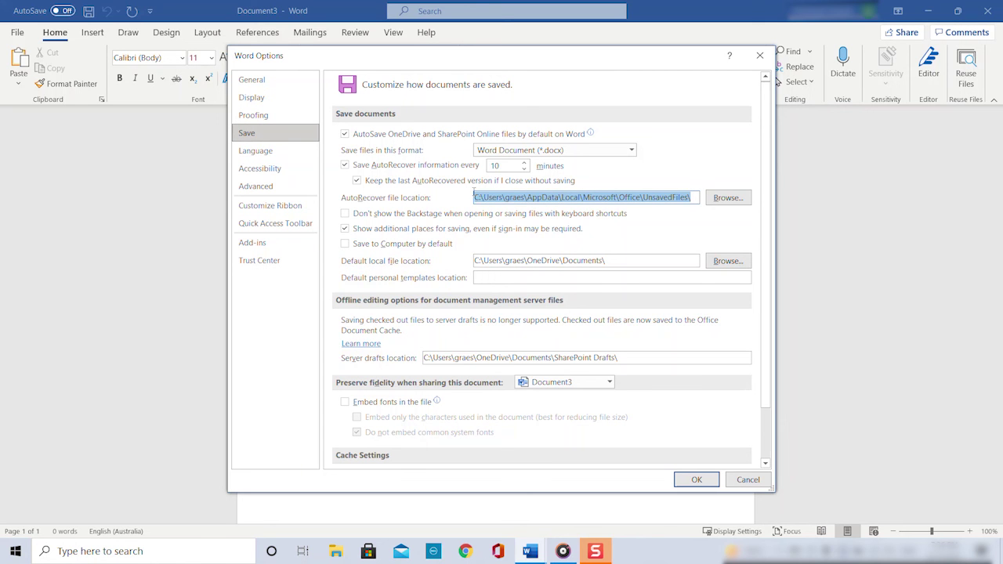
pyautogui.rightClick(502, 199)
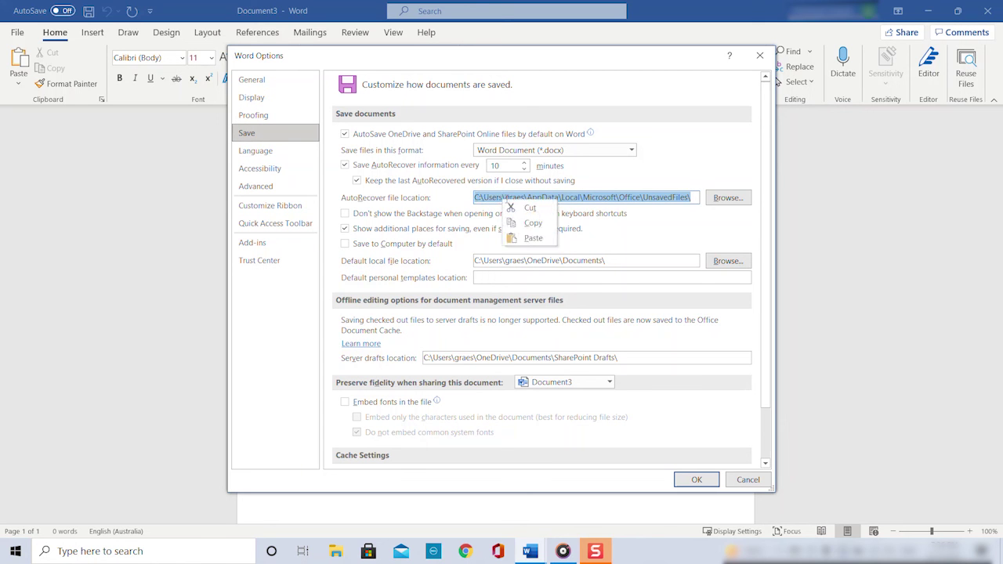
pyautogui.click(535, 222)
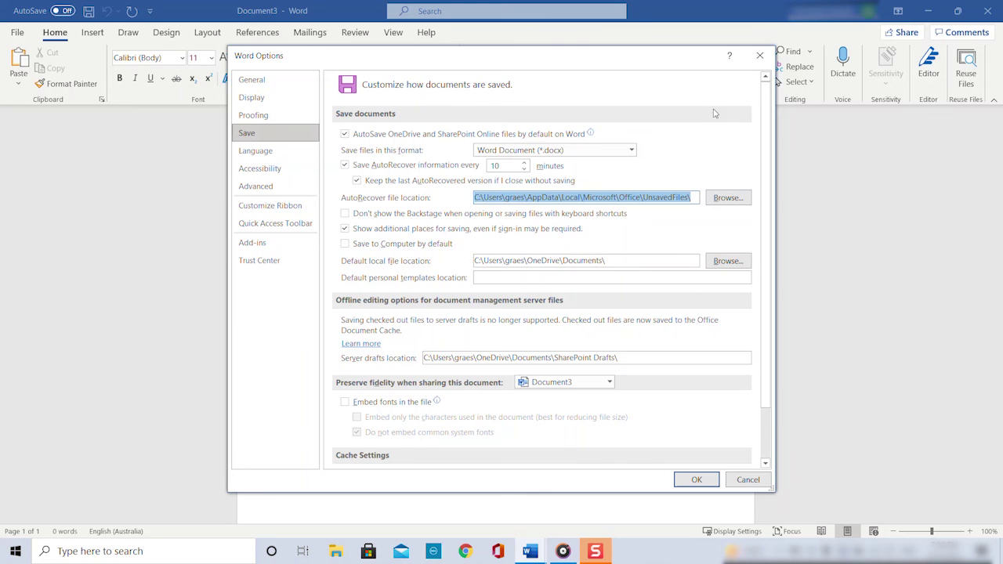
pyautogui.click(760, 55)
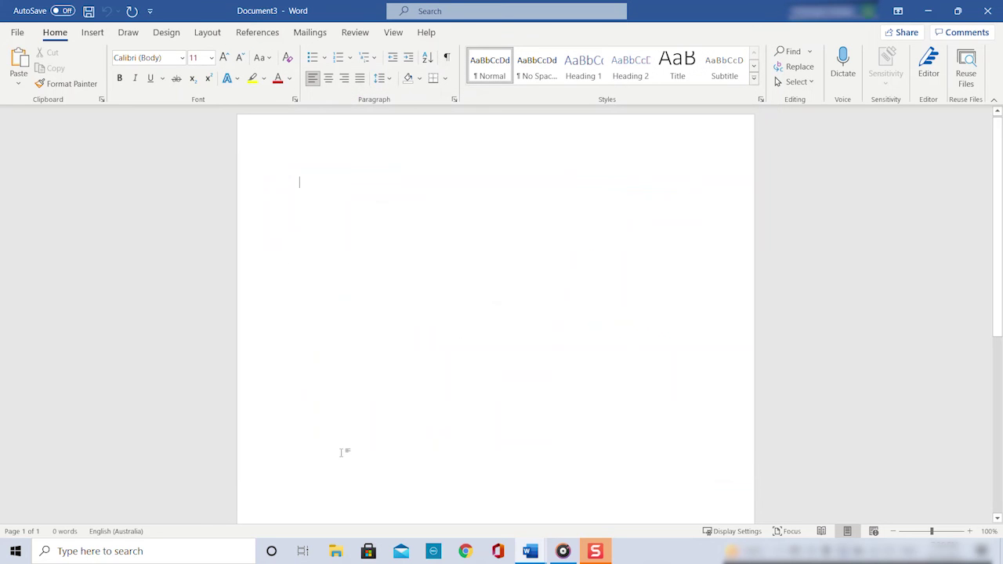
# Step: Open File Explorer via 'ex' search and paste the AutoRecover path to reach UnsavedFiles
pyautogui.click(217, 549)
pyautogui.write('ex')
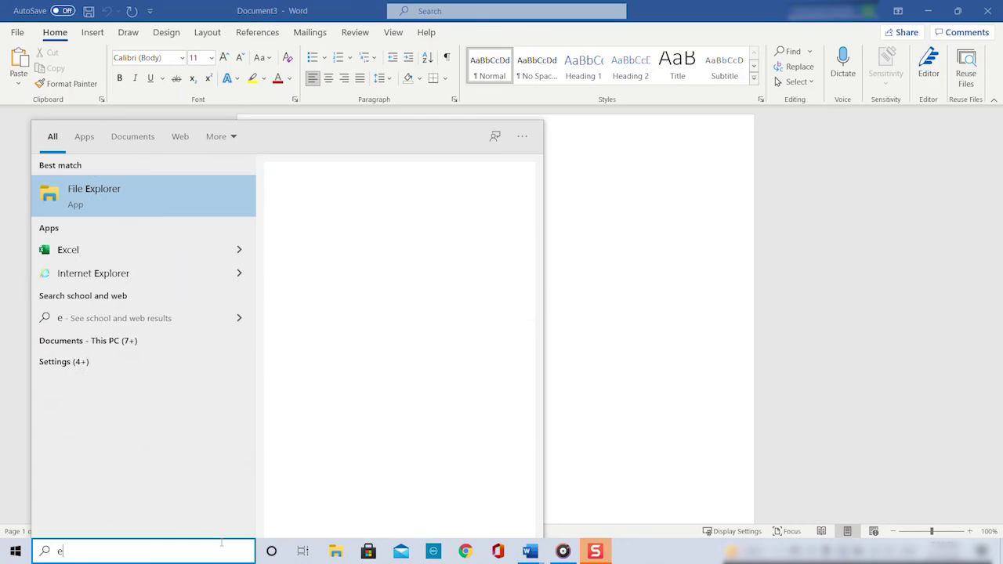
pyautogui.click(104, 200)
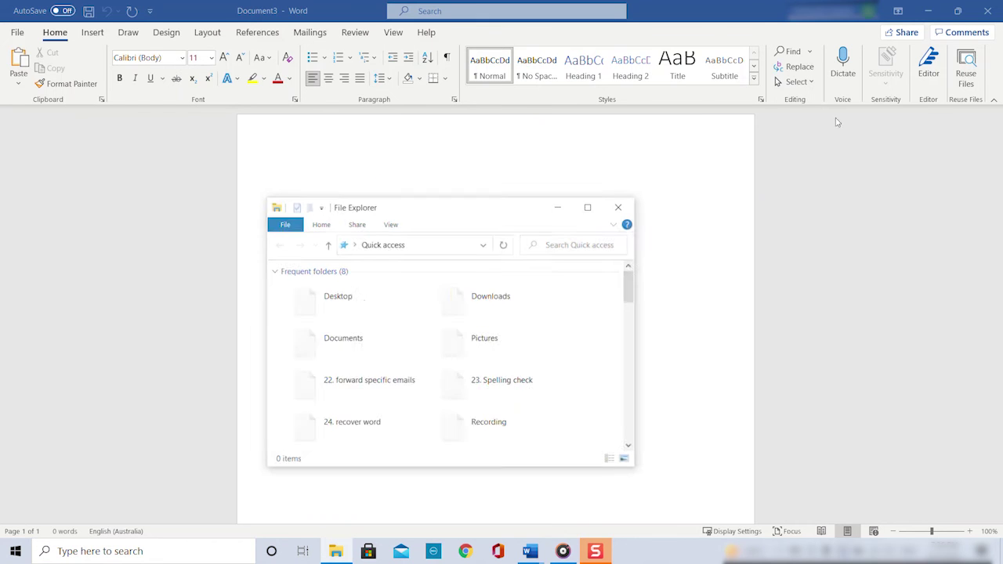
pyautogui.click(446, 247)
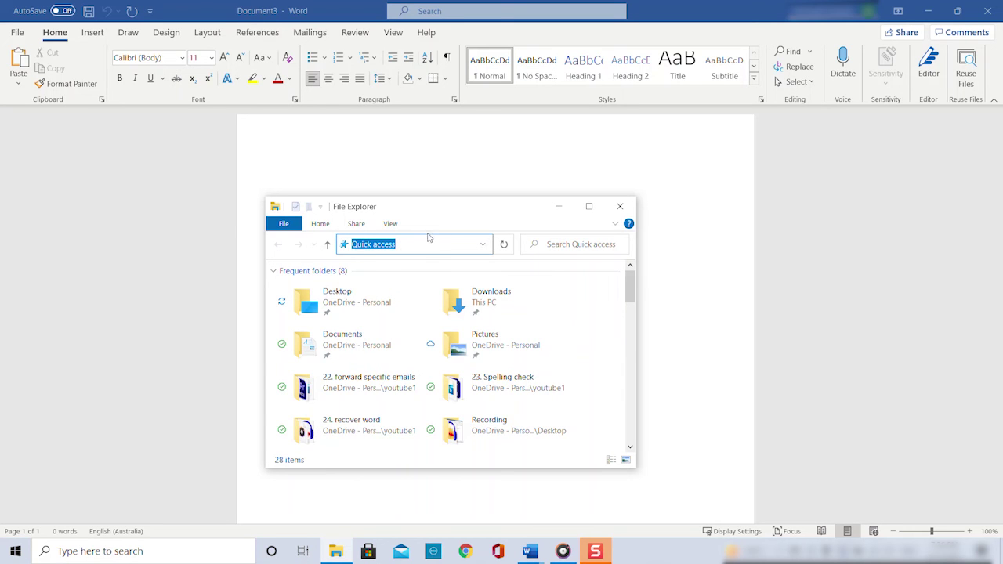
pyautogui.rightClick(423, 243)
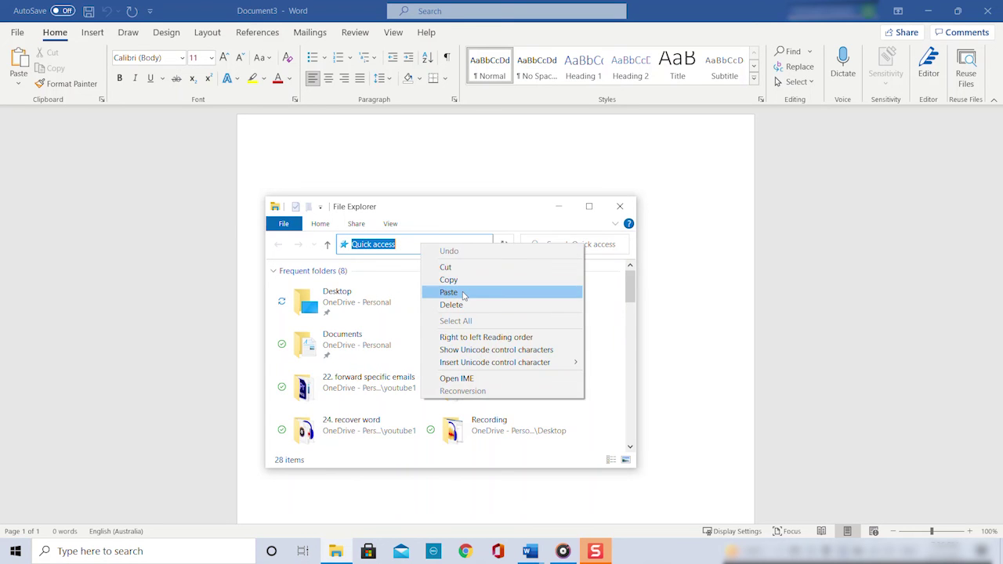
pyautogui.click(463, 295)
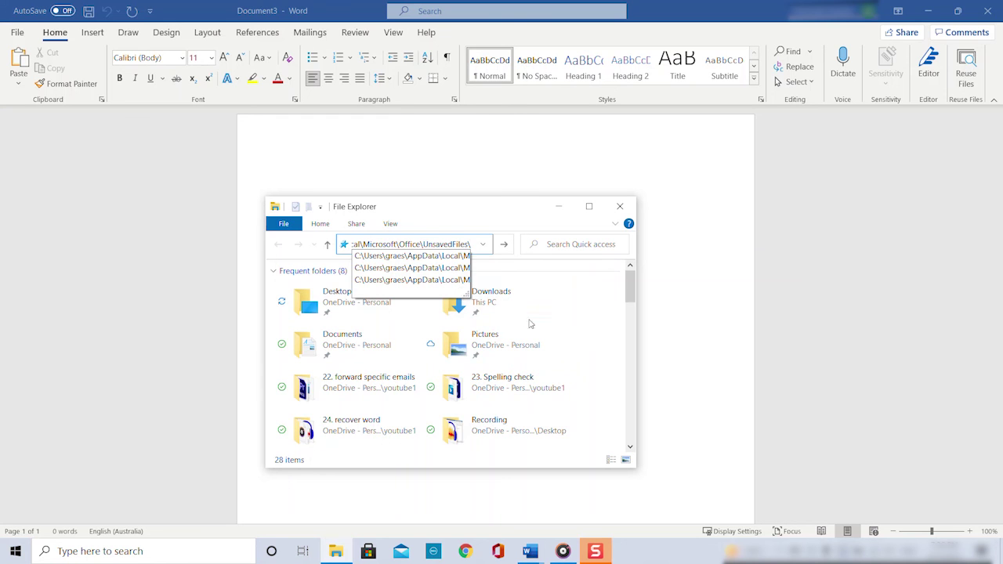
pyautogui.press('Return')
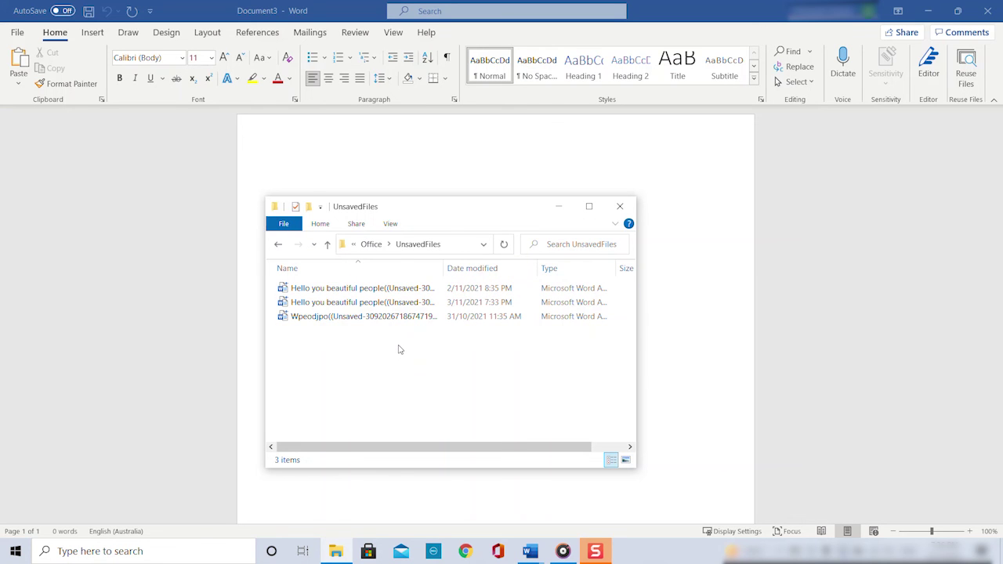
pyautogui.doubleClick(394, 288)
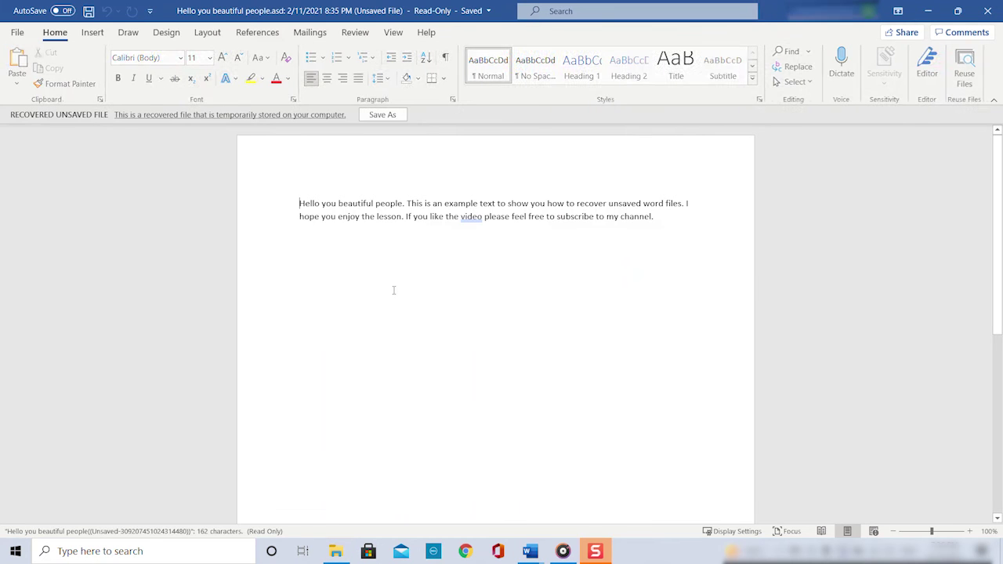